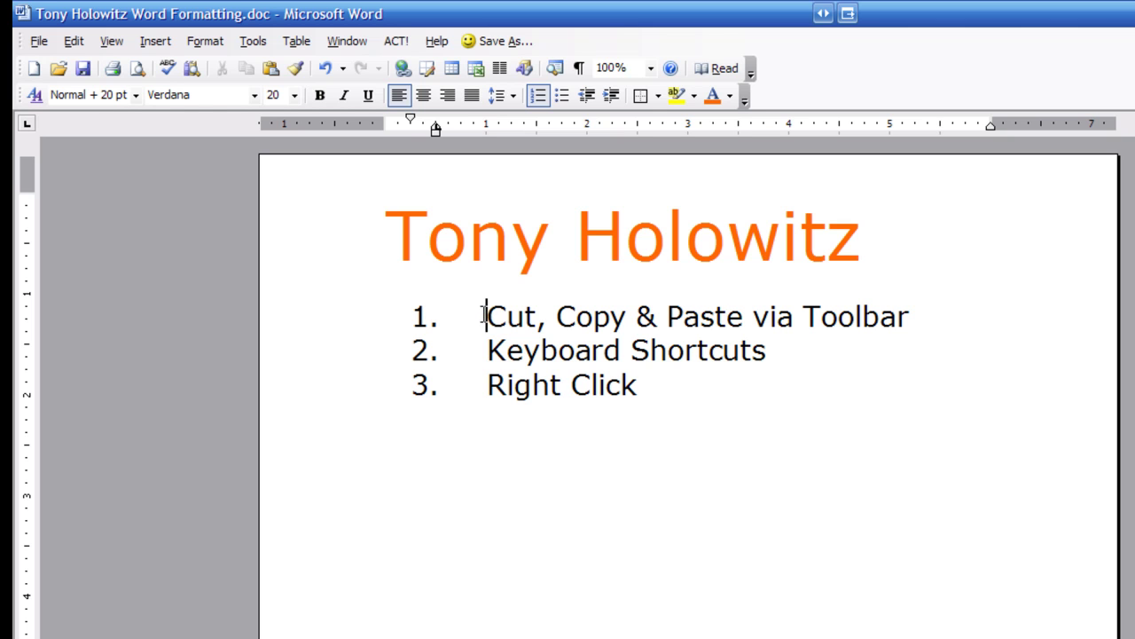
Step: Cut the word 'Cut' from item 1 and start a new item 4 after 'Right Click'
{"action": "left_click_drag", "start_coordinate": [485, 316], "coordinate": [536, 316]}
{"action": "key", "text": "ctrl+c"}
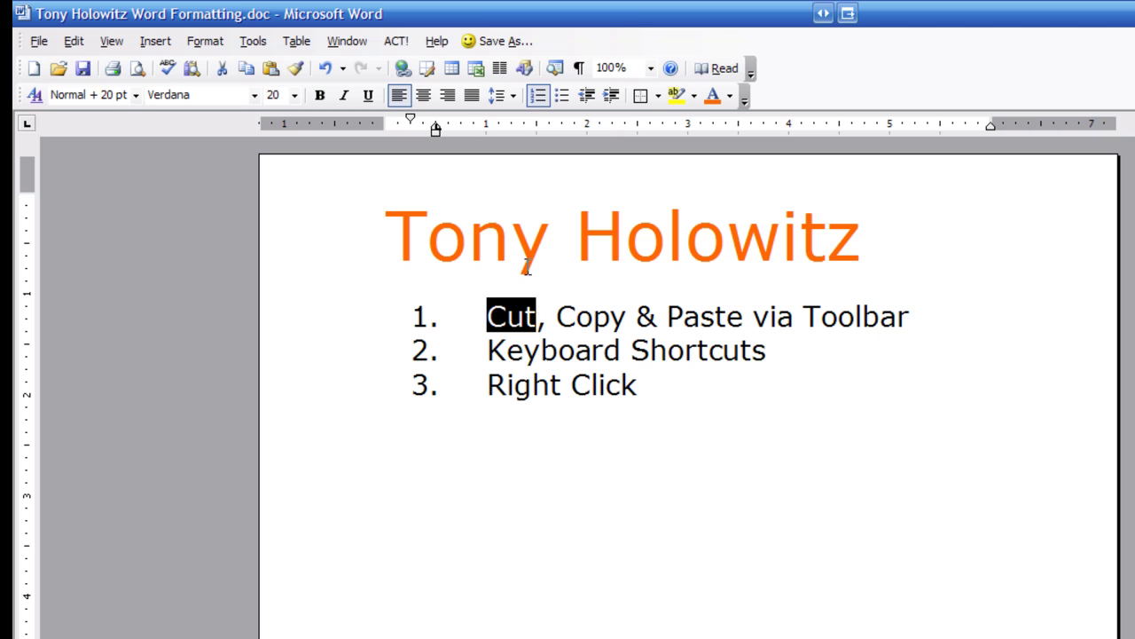
{"action": "left_click", "coordinate": [221, 70]}
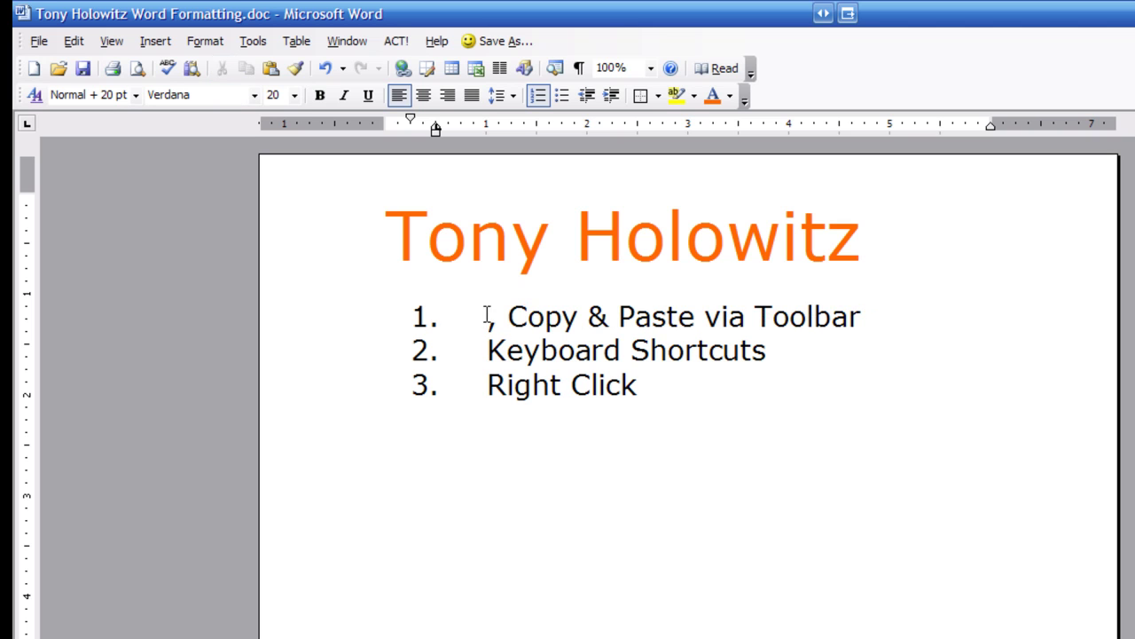
{"action": "key", "text": "Delete"}
{"action": "left_click", "coordinate": [656, 385]}
{"action": "key", "text": "Return"}
Step: Paste 'Cut' five times into list item 4
{"action": "left_click", "coordinate": [272, 71]}
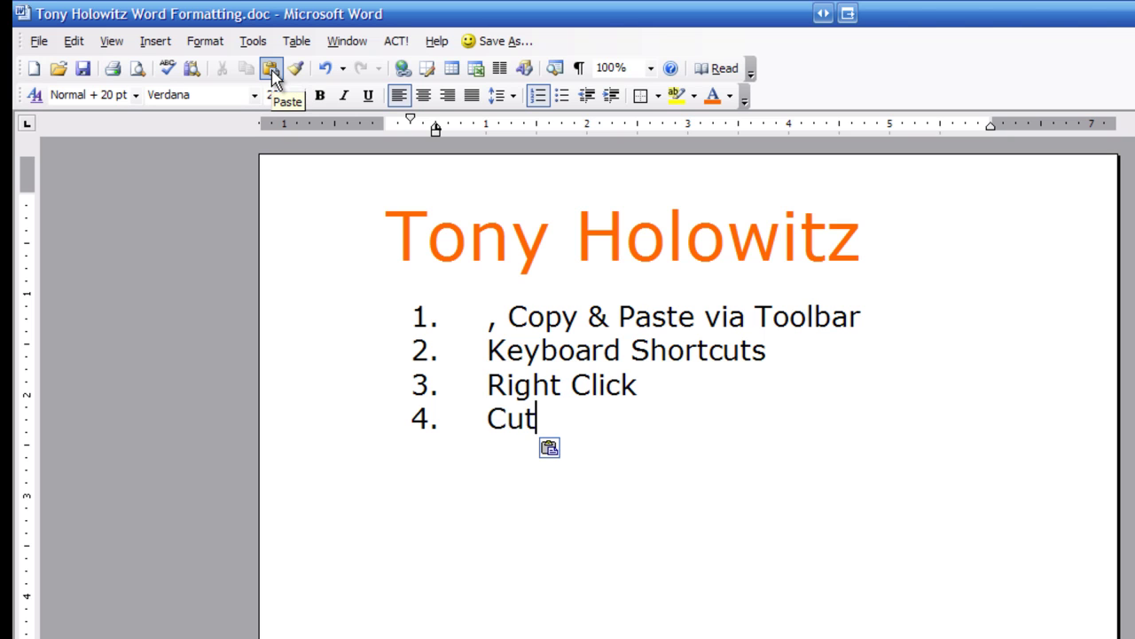
{"action": "left_click", "coordinate": [271, 71]}
{"action": "left_click", "coordinate": [272, 71]}
{"action": "left_click", "coordinate": [271, 71]}
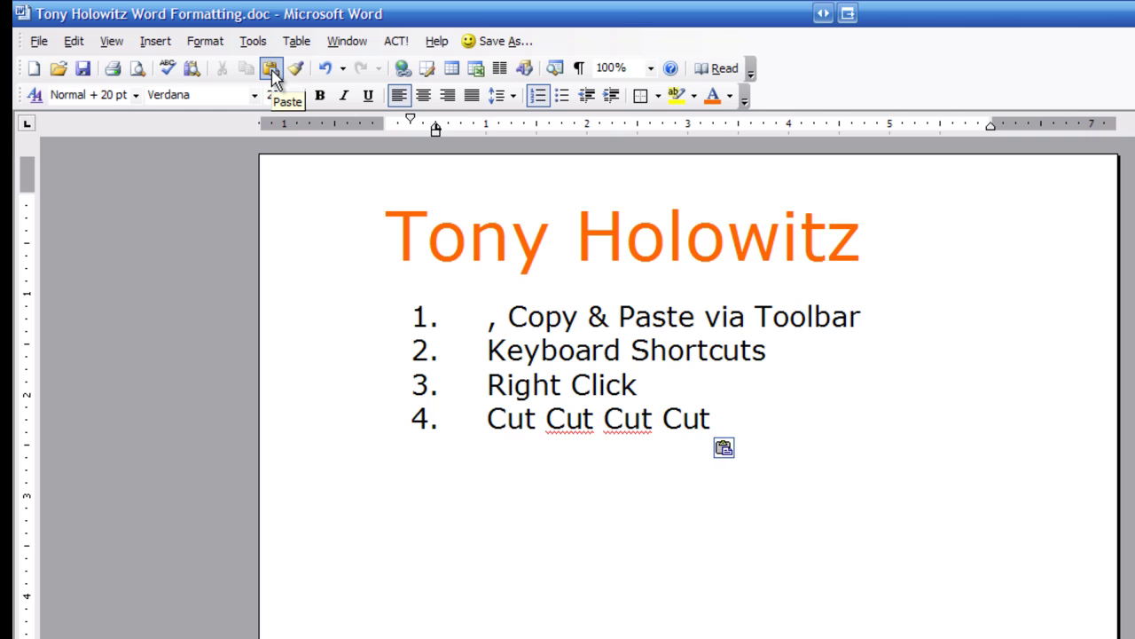
{"action": "left_click", "coordinate": [271, 71]}
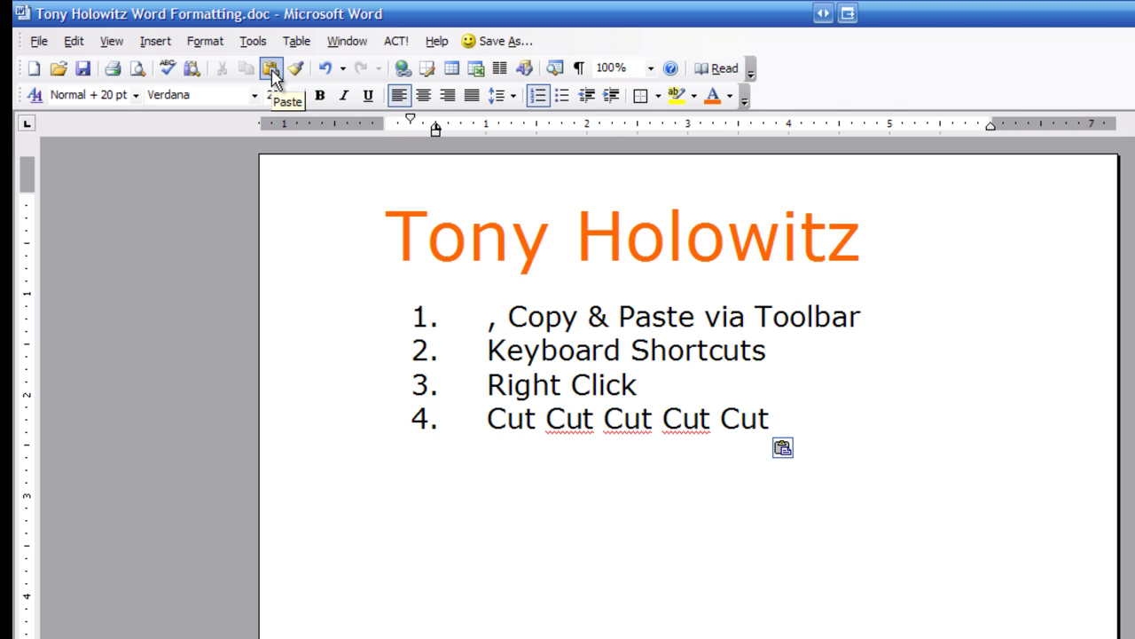
Step: Undo all six changes so 'Cut' is back in item 1 of the three-item list
{"action": "left_click", "coordinate": [325, 70]}
{"action": "left_click", "coordinate": [325, 71]}
{"action": "left_click", "coordinate": [325, 71]}
{"action": "left_click", "coordinate": [325, 71]}
{"action": "left_click", "coordinate": [324, 71]}
{"action": "left_click", "coordinate": [325, 71]}
{"action": "left_click", "coordinate": [325, 71]}
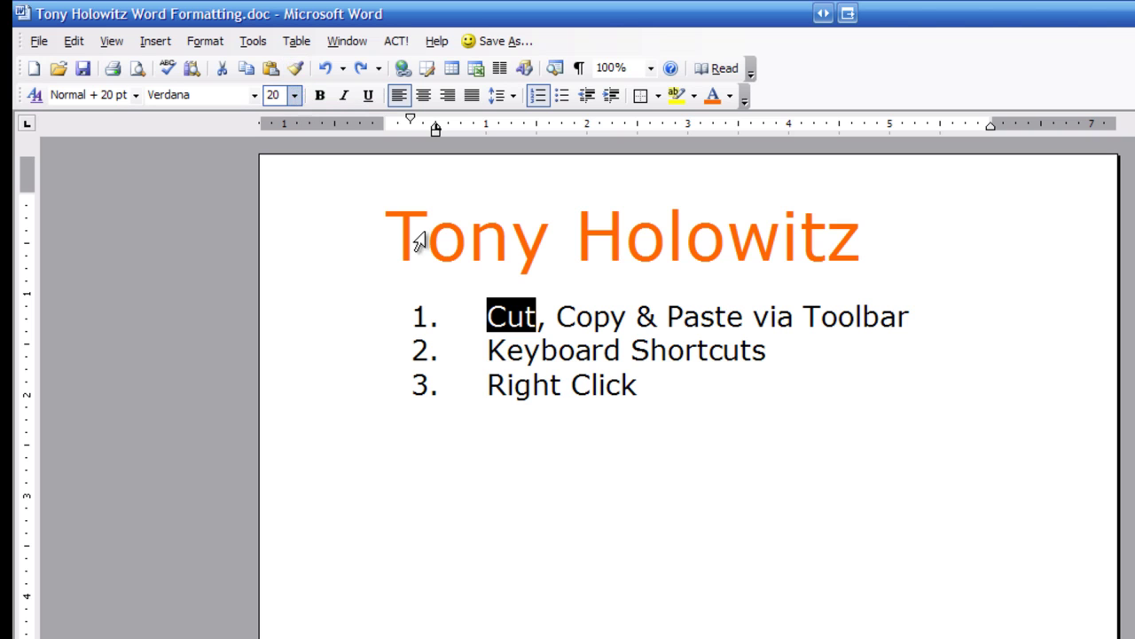
Step: Copy the entire first list item and add blank lines below 'Right Click'
{"action": "left_click", "coordinate": [544, 319]}
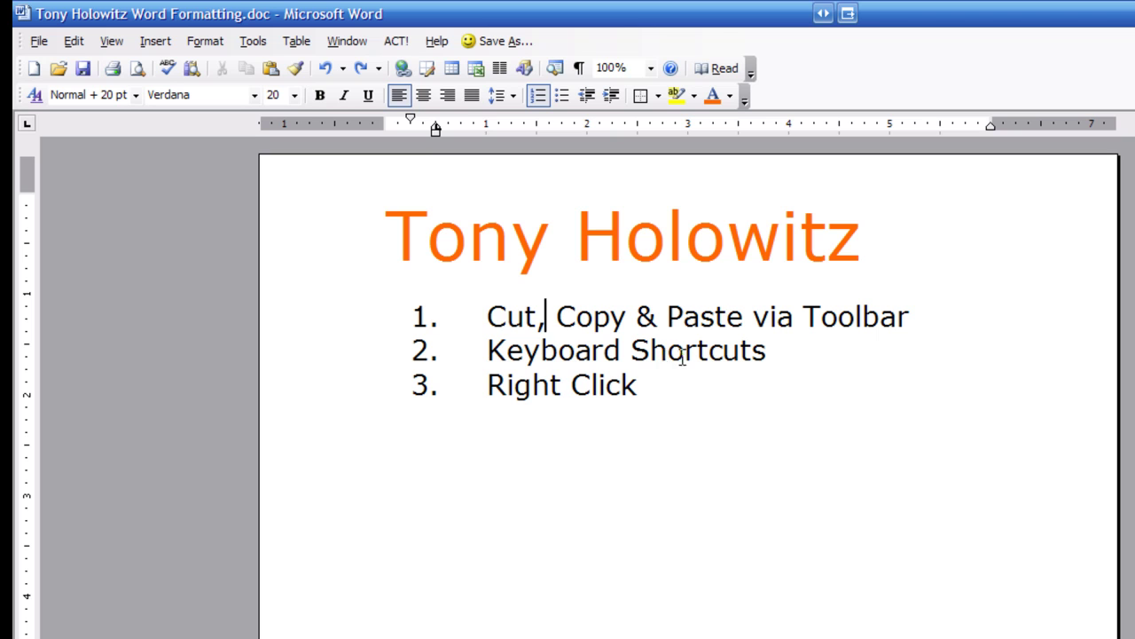
{"action": "left_click_drag", "start_coordinate": [487, 316], "coordinate": [857, 316]}
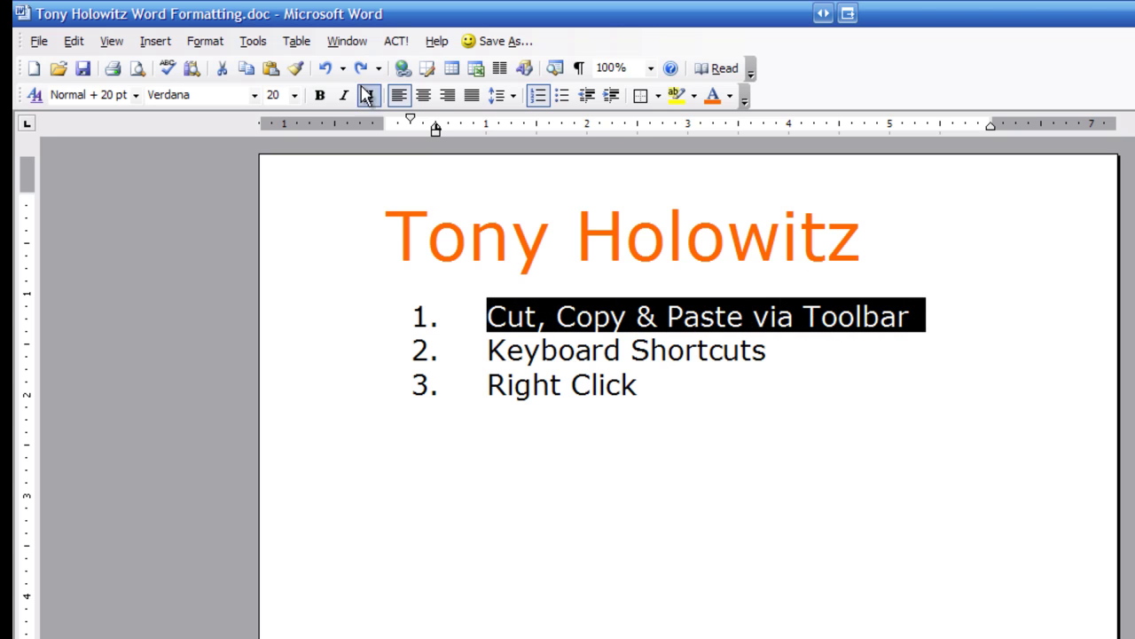
{"action": "left_click", "coordinate": [248, 75]}
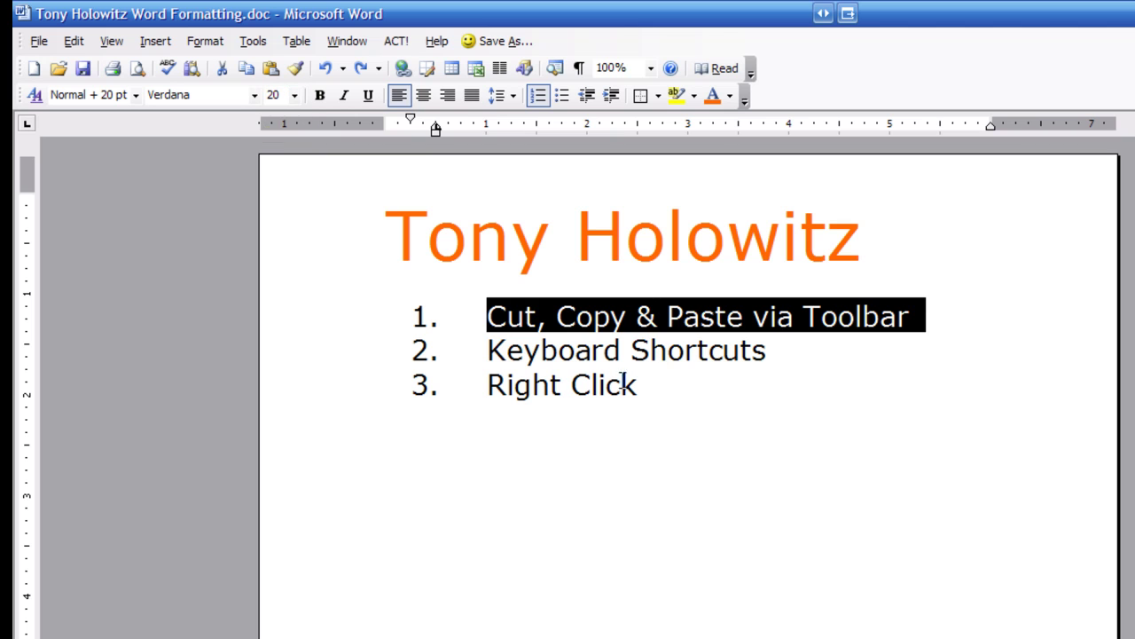
{"action": "left_click", "coordinate": [653, 381]}
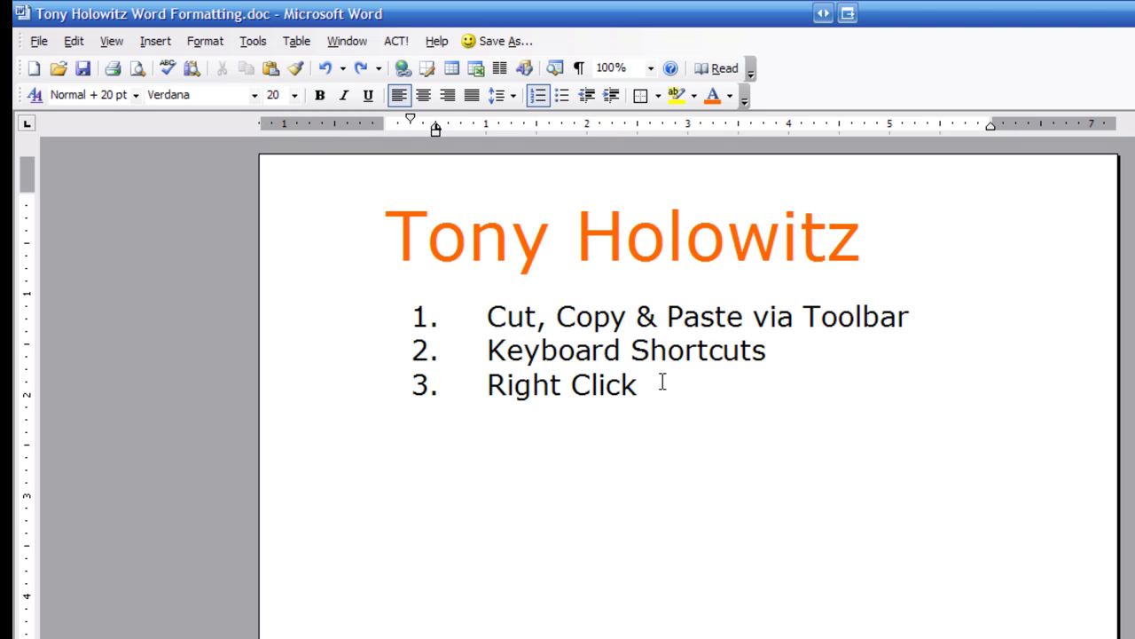
{"action": "key", "text": "Return"}
{"action": "key", "text": "Return"}
{"action": "key", "text": "Return"}
{"action": "key", "text": "Return"}
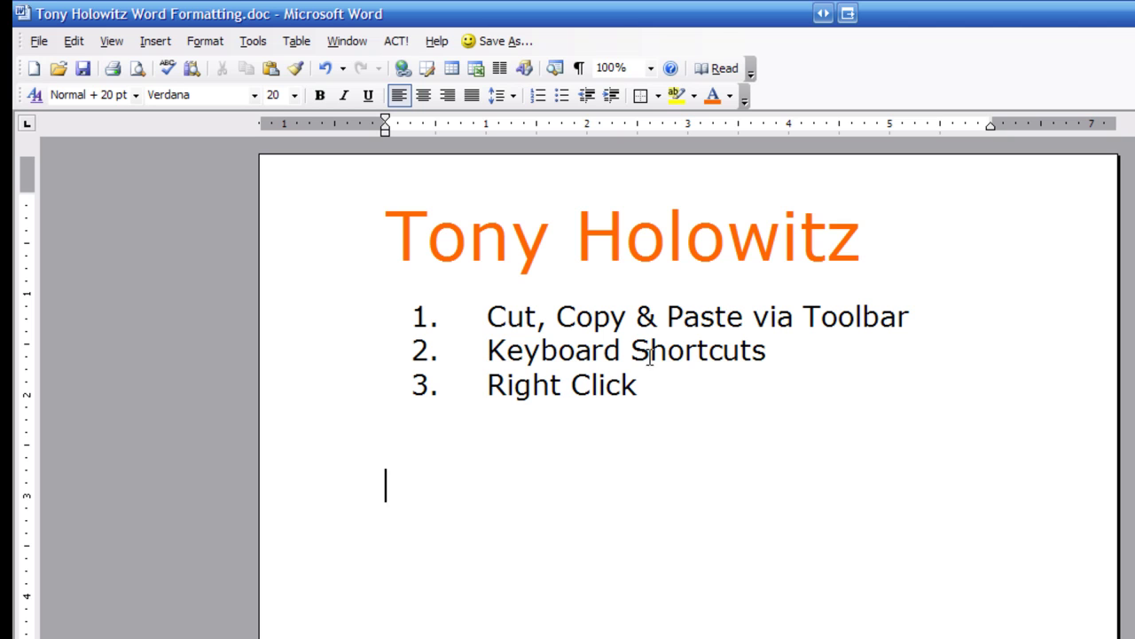
Step: Paste four copies of the first item as list items 4–7
{"action": "left_click", "coordinate": [269, 71]}
{"action": "left_click", "coordinate": [269, 71]}
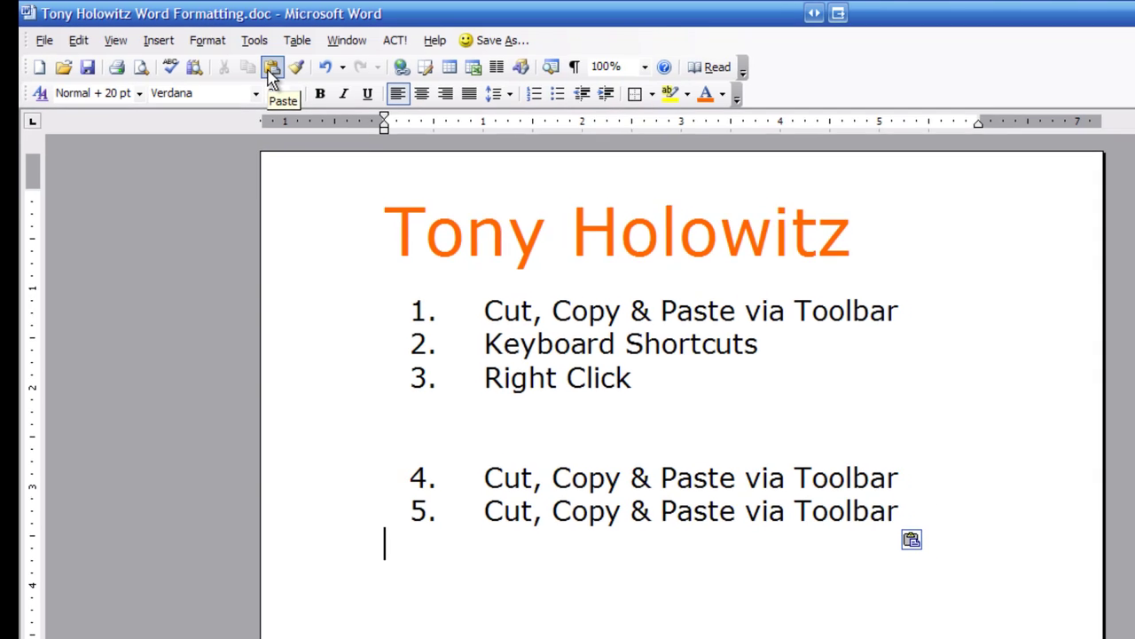
{"action": "left_click", "coordinate": [270, 71]}
{"action": "left_click", "coordinate": [269, 71]}
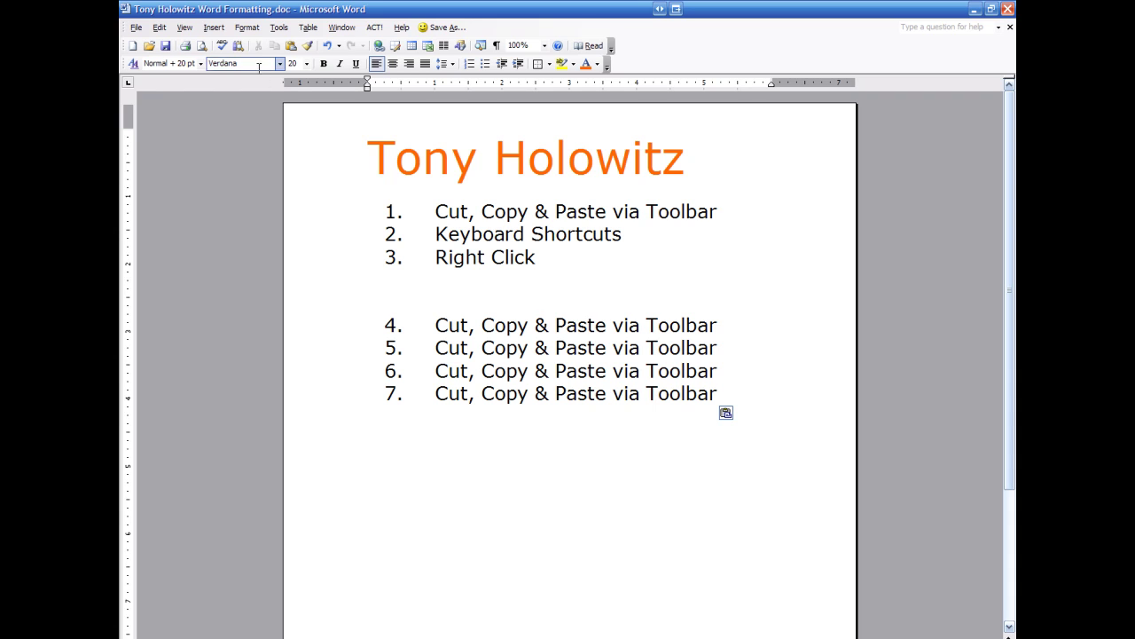
Step: Undo the four pasted items and the added blank lines
{"action": "left_click", "coordinate": [332, 46]}
{"action": "left_click", "coordinate": [331, 46]}
{"action": "left_click", "coordinate": [332, 46]}
{"action": "left_click", "coordinate": [332, 46]}
{"action": "left_click", "coordinate": [331, 46]}
{"action": "left_click", "coordinate": [331, 46]}
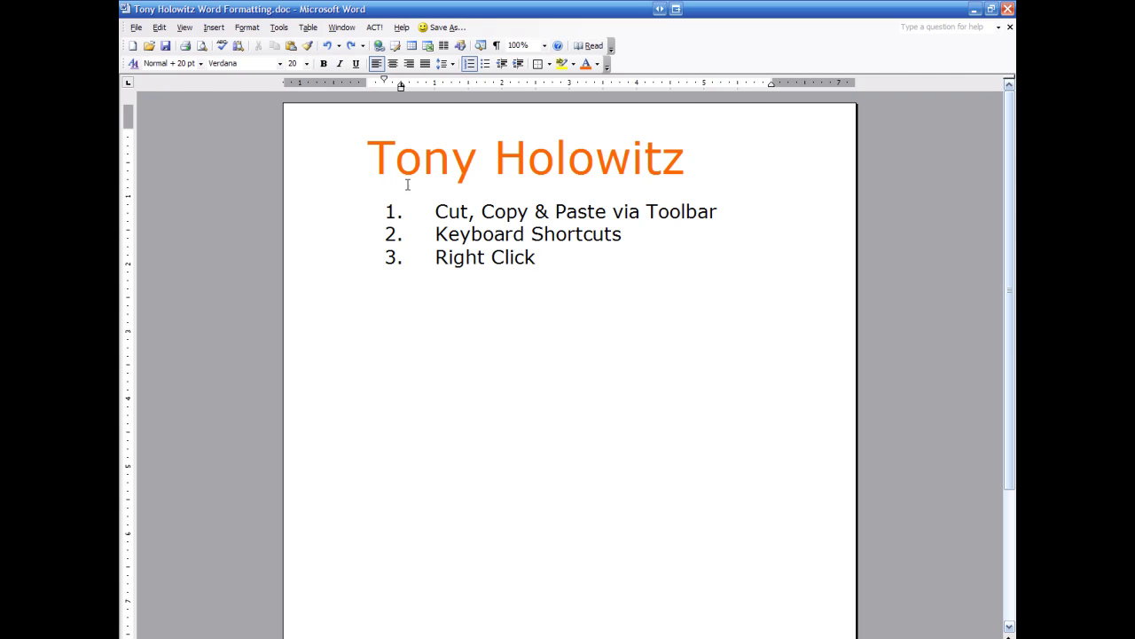
Step: Check the cut, copy and paste shortcuts in the Edit menu, then select list items 1 and 2
{"action": "left_click_drag", "start_coordinate": [431, 232], "coordinate": [646, 248]}
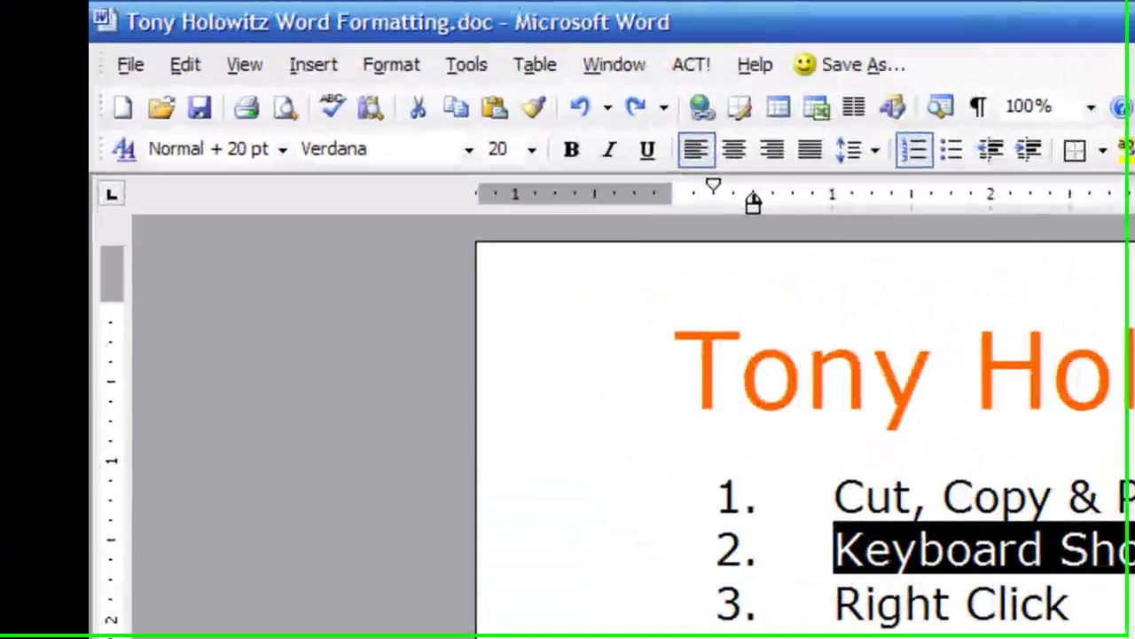
{"action": "left_click", "coordinate": [180, 65]}
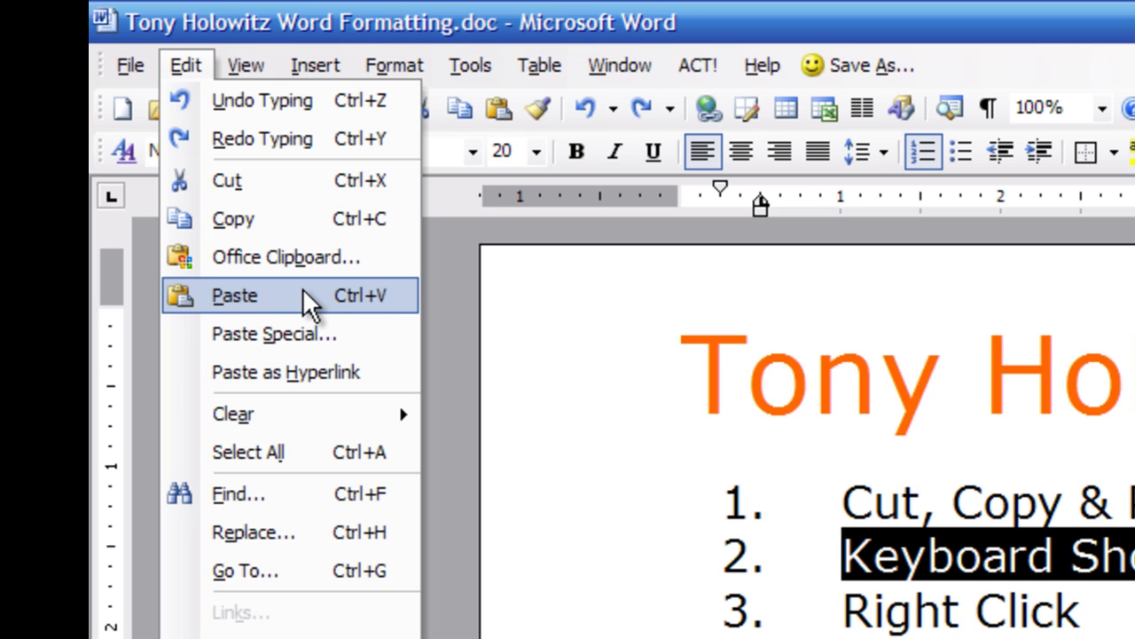
{"action": "left_click", "coordinate": [1056, 577]}
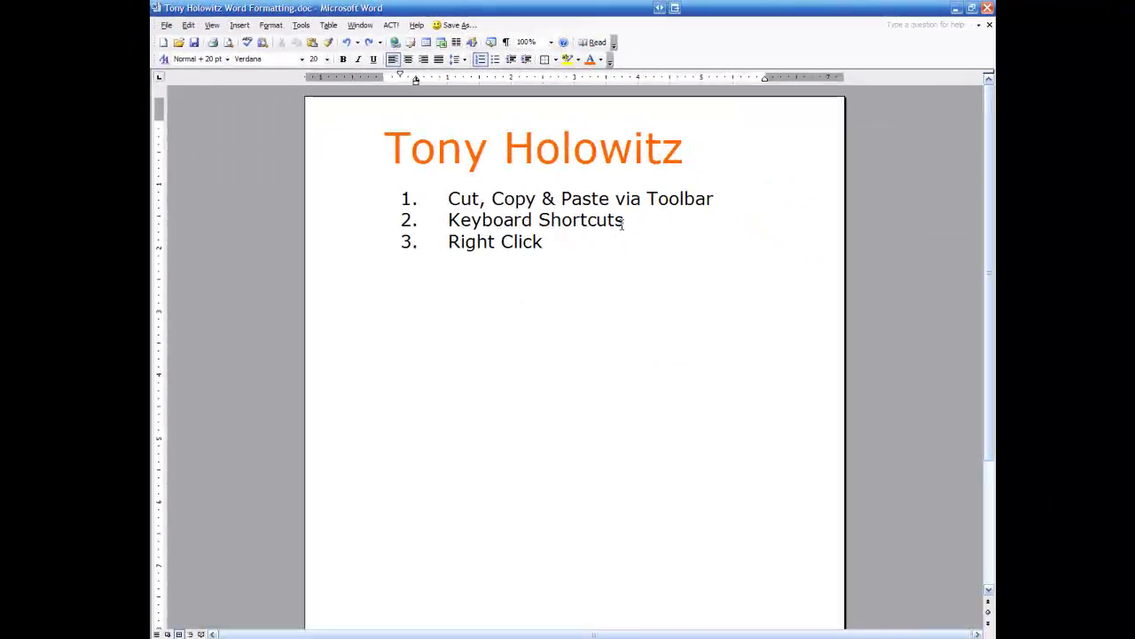
{"action": "left_click_drag", "start_coordinate": [623, 223], "coordinate": [469, 213]}
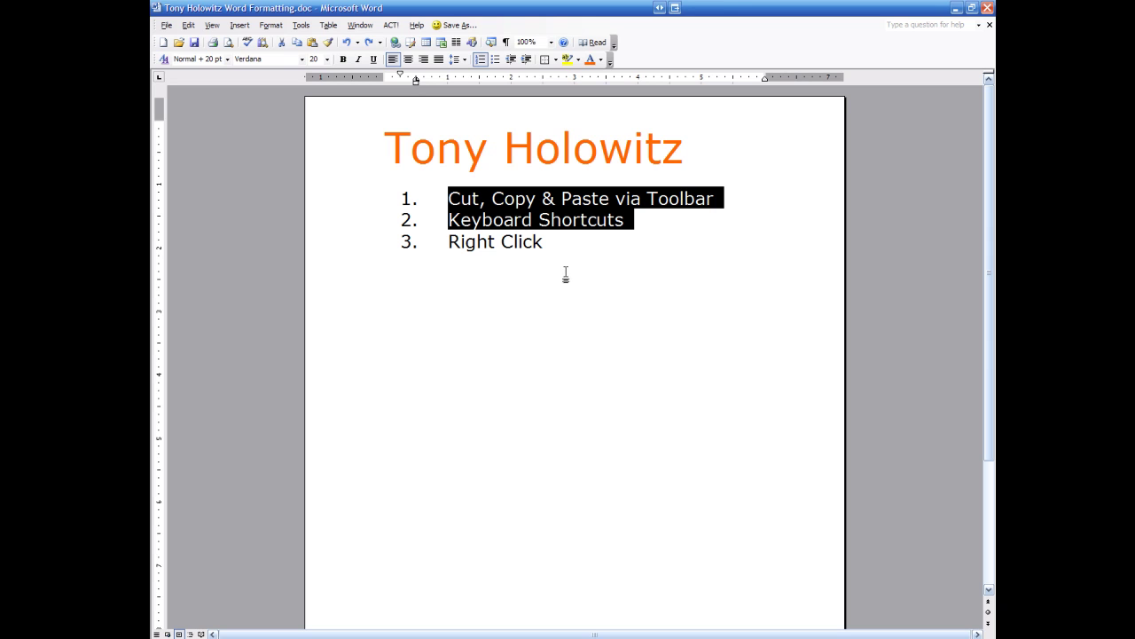
Step: Start item 4 after 'Right Click' and paste the two copied items three times with Ctrl+V
{"action": "left_click", "coordinate": [560, 243]}
{"action": "key", "text": "Return"}
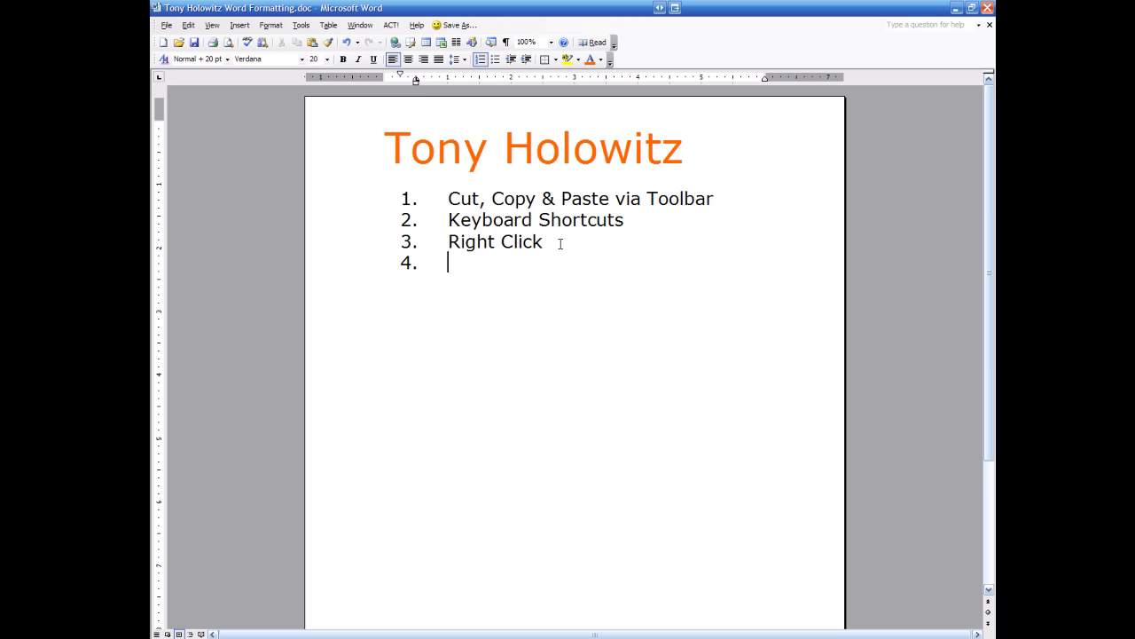
{"action": "key", "text": "ctrl+v"}
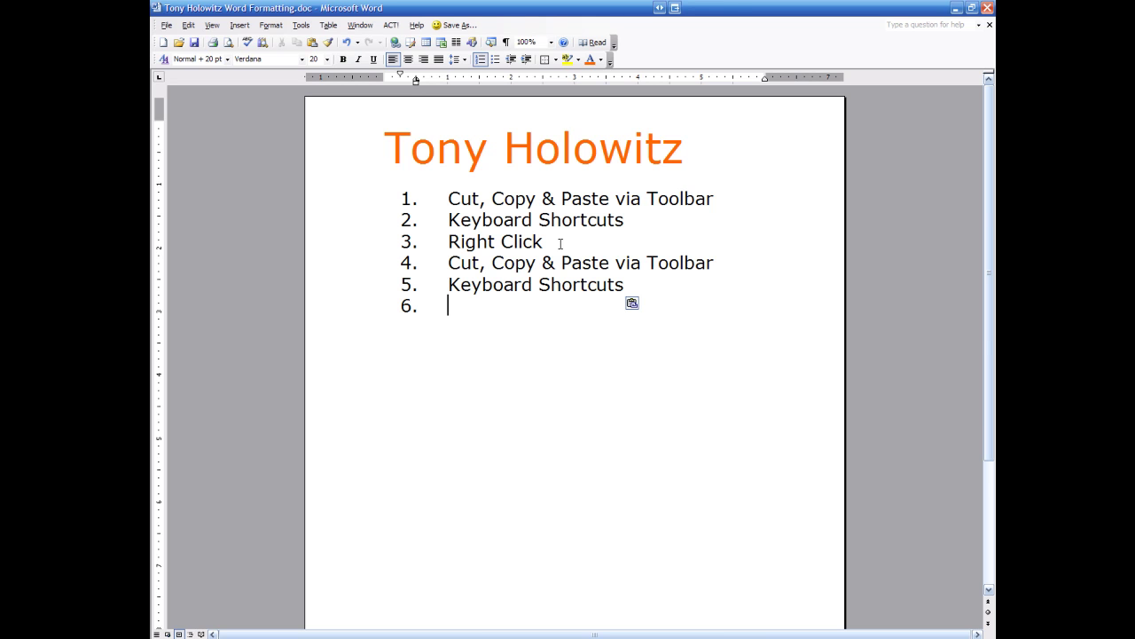
{"action": "key", "text": "ctrl+v"}
{"action": "key", "text": "ctrl+v"}
{"action": "key", "text": "ctrl+v"}
{"action": "key", "text": "ctrl+v"}
{"action": "key", "text": "ctrl+v"}
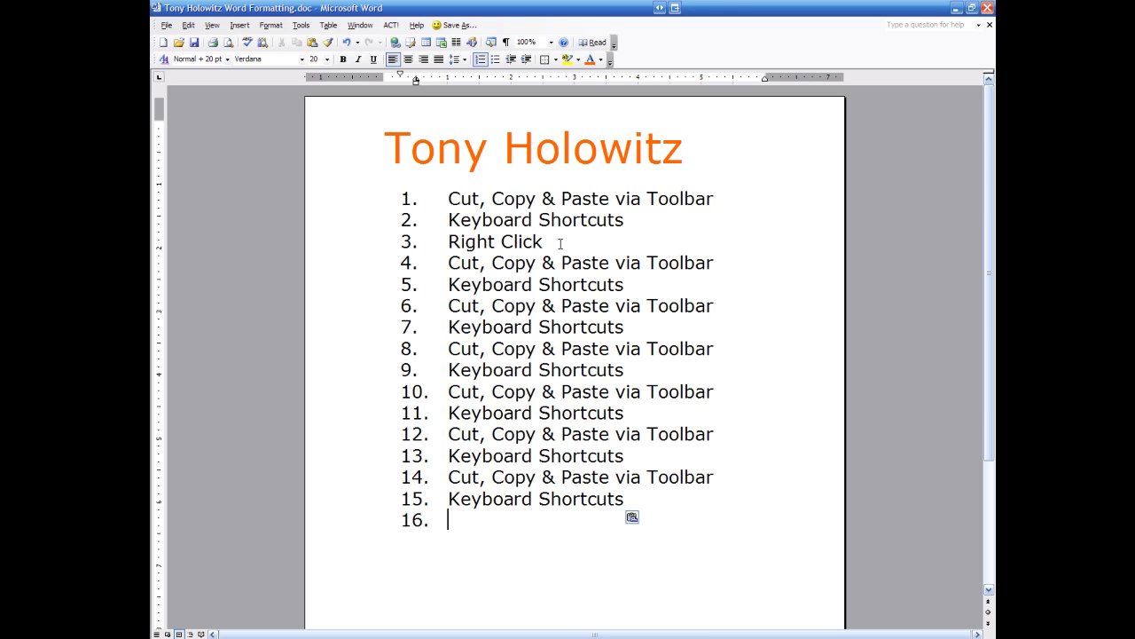
{"action": "key", "text": "ctrl+v"}
{"action": "key", "text": "ctrl+v"}
{"action": "key", "text": "ctrl+v"}
{"action": "key", "text": "ctrl+v"}
{"action": "key", "text": "ctrl+v"}
{"action": "key", "text": "ctrl+v"}
{"action": "key", "text": "ctrl+v"}
{"action": "key", "text": "ctrl+v"}
{"action": "key", "text": "ctrl+v"}
{"action": "key", "text": "ctrl+v"}
{"action": "key", "text": "ctrl+v"}
{"action": "key", "text": "ctrl+v"}
{"action": "key", "text": "ctrl+v"}
{"action": "key", "text": "ctrl+v"}
{"action": "key", "text": "ctrl+v"}
{"action": "key", "text": "ctrl+v"}
{"action": "key", "text": "ctrl+v"}
{"action": "key", "text": "ctrl+v"}
{"action": "key", "text": "ctrl+v"}
{"action": "key", "text": "ctrl+v"}
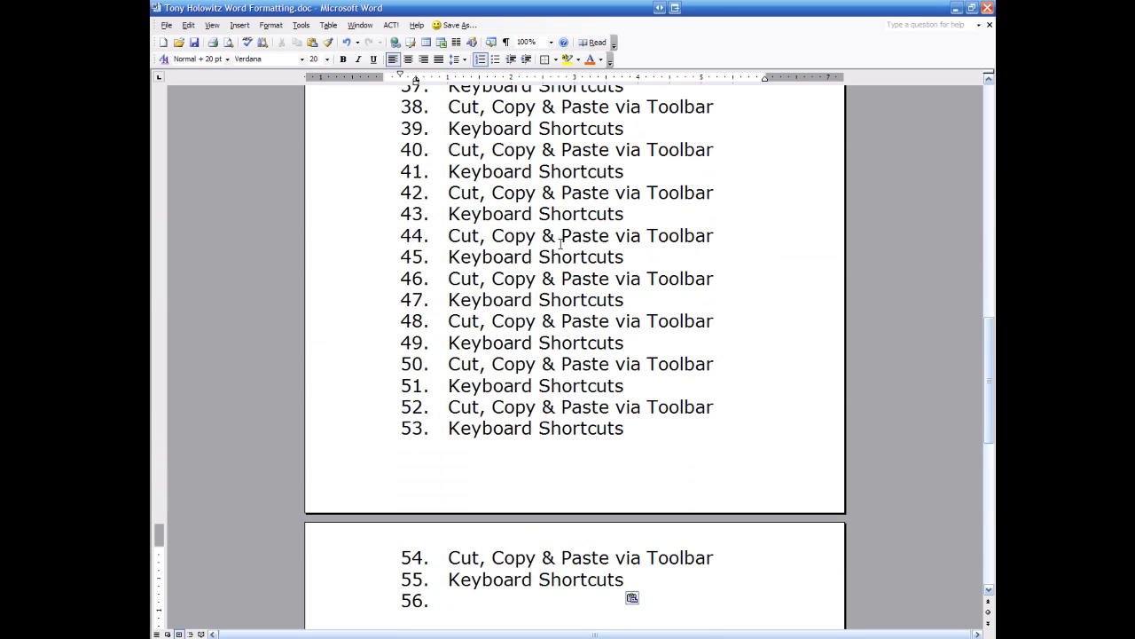
Step: Undo the pasted pairs until only the original three list items remain
{"action": "left_click", "coordinate": [346, 43]}
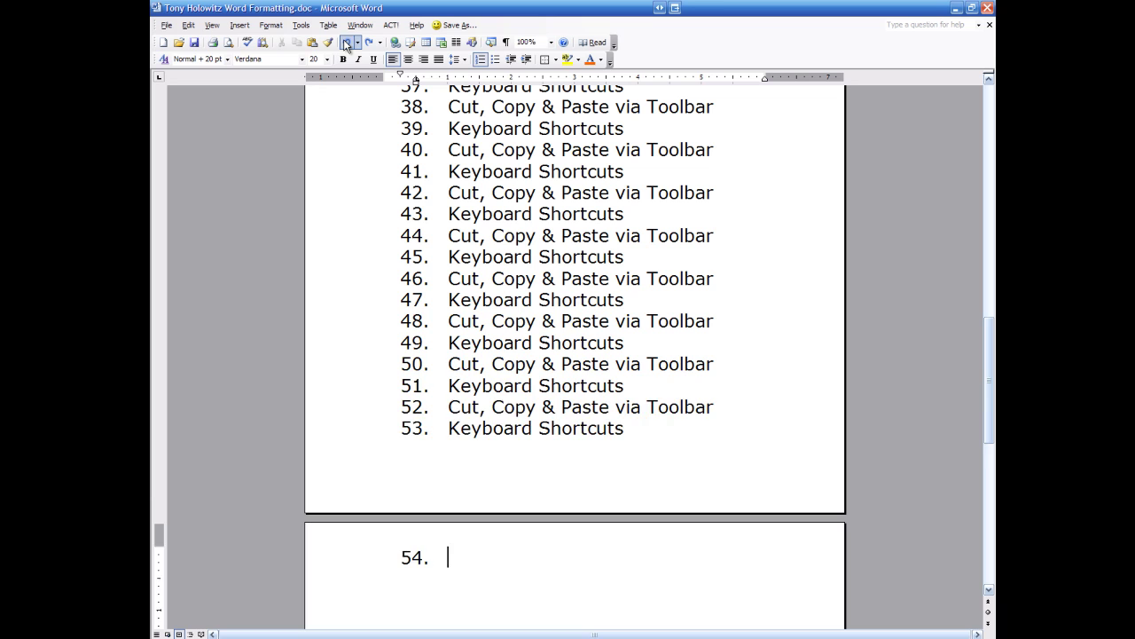
{"action": "left_click", "coordinate": [346, 43]}
{"action": "left_click", "coordinate": [346, 43]}
{"action": "left_click", "coordinate": [346, 43]}
{"action": "left_click", "coordinate": [346, 42]}
{"action": "left_click", "coordinate": [346, 43]}
{"action": "left_click", "coordinate": [346, 42]}
{"action": "left_click", "coordinate": [346, 42]}
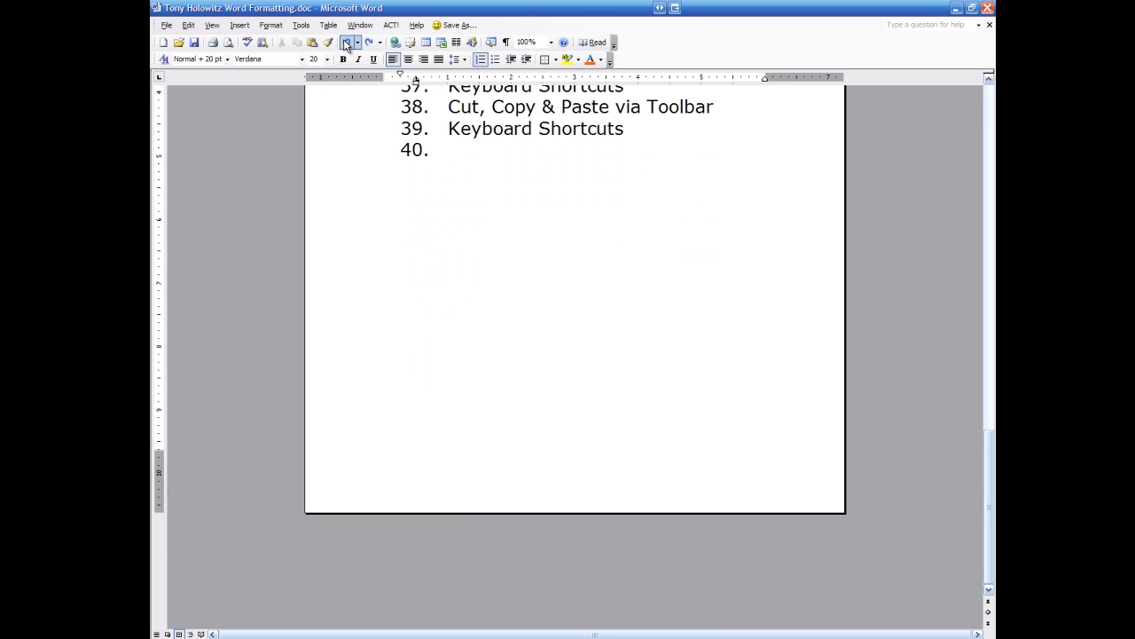
{"action": "left_click", "coordinate": [346, 43]}
{"action": "left_click", "coordinate": [345, 43]}
{"action": "left_click", "coordinate": [346, 42]}
{"action": "left_click", "coordinate": [346, 43]}
{"action": "left_click", "coordinate": [346, 43]}
{"action": "left_click", "coordinate": [346, 43]}
{"action": "left_click", "coordinate": [346, 42]}
{"action": "left_click", "coordinate": [346, 43]}
{"action": "left_click", "coordinate": [346, 43]}
{"action": "left_click", "coordinate": [346, 42]}
{"action": "left_click", "coordinate": [346, 42]}
{"action": "left_click", "coordinate": [345, 43]}
{"action": "left_click", "coordinate": [346, 43]}
{"action": "left_click", "coordinate": [346, 43]}
{"action": "left_click", "coordinate": [346, 43]}
{"action": "left_click", "coordinate": [346, 43]}
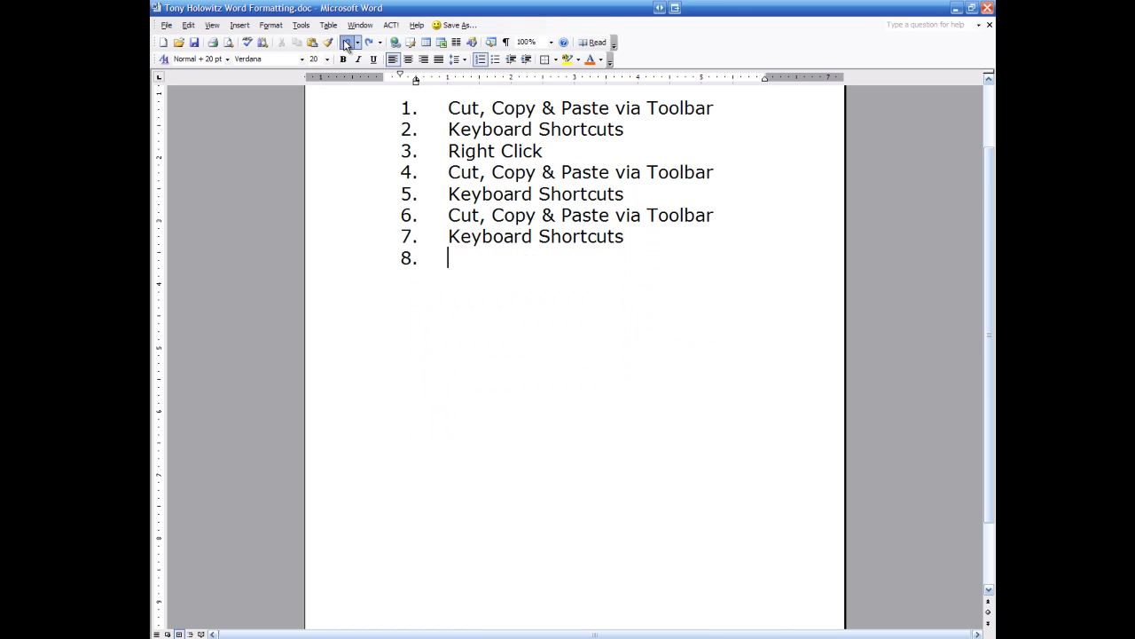
{"action": "left_click", "coordinate": [346, 43]}
{"action": "left_click", "coordinate": [346, 42]}
{"action": "left_click", "coordinate": [346, 42]}
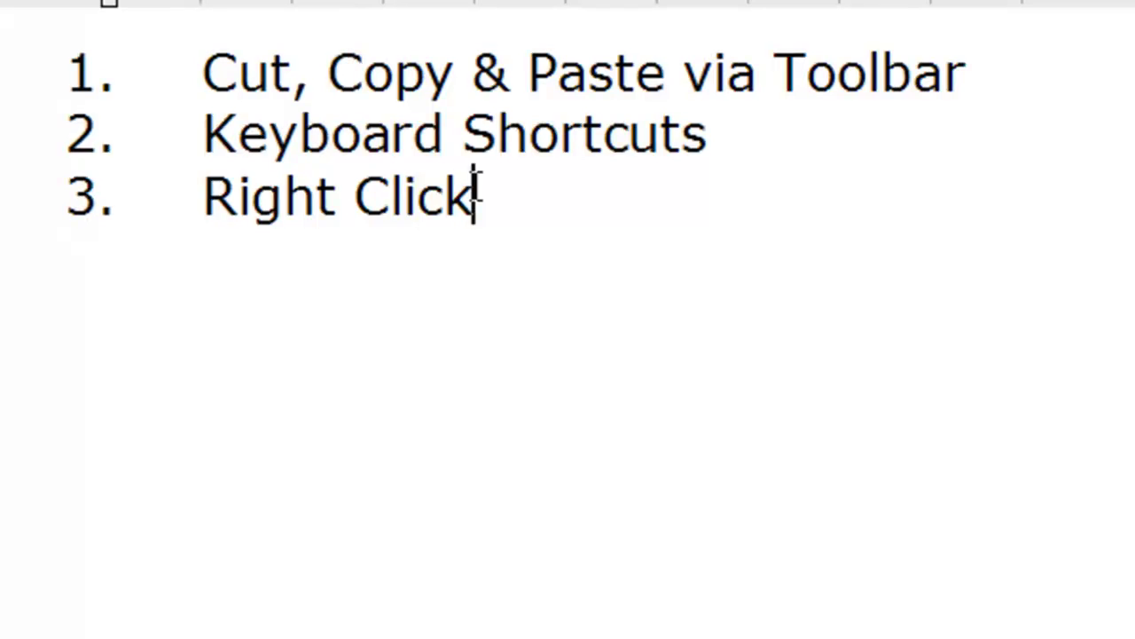
Step: Select 'Right Click' and open its shortcut menu showing Cut, Copy and Paste
{"action": "left_click_drag", "start_coordinate": [543, 150], "coordinate": [482, 147]}
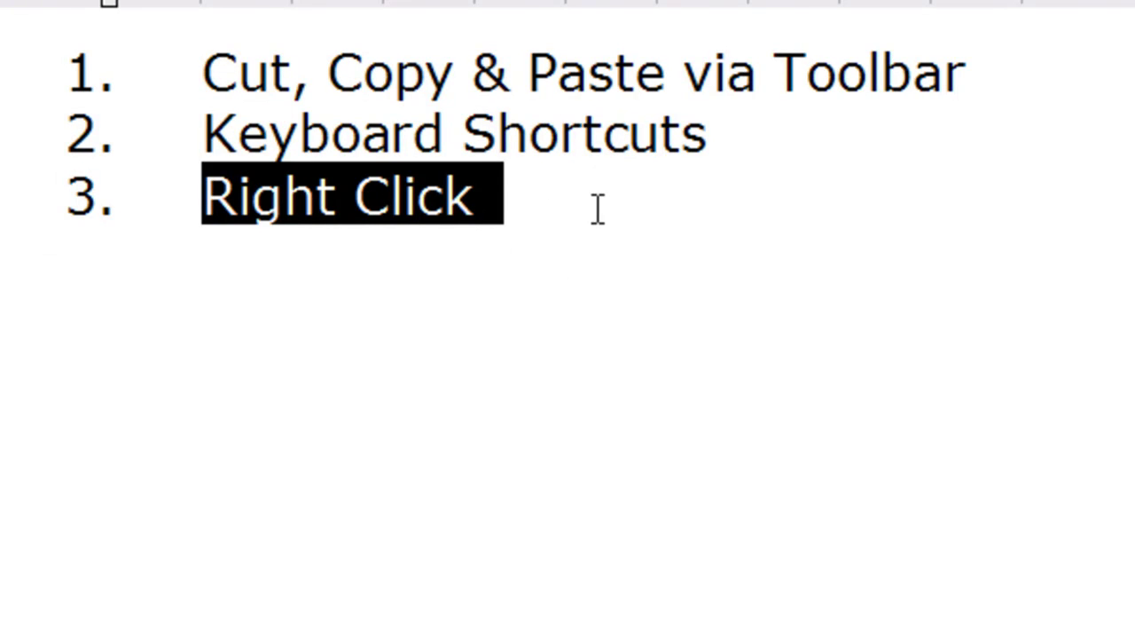
{"action": "right_click", "coordinate": [317, 197]}
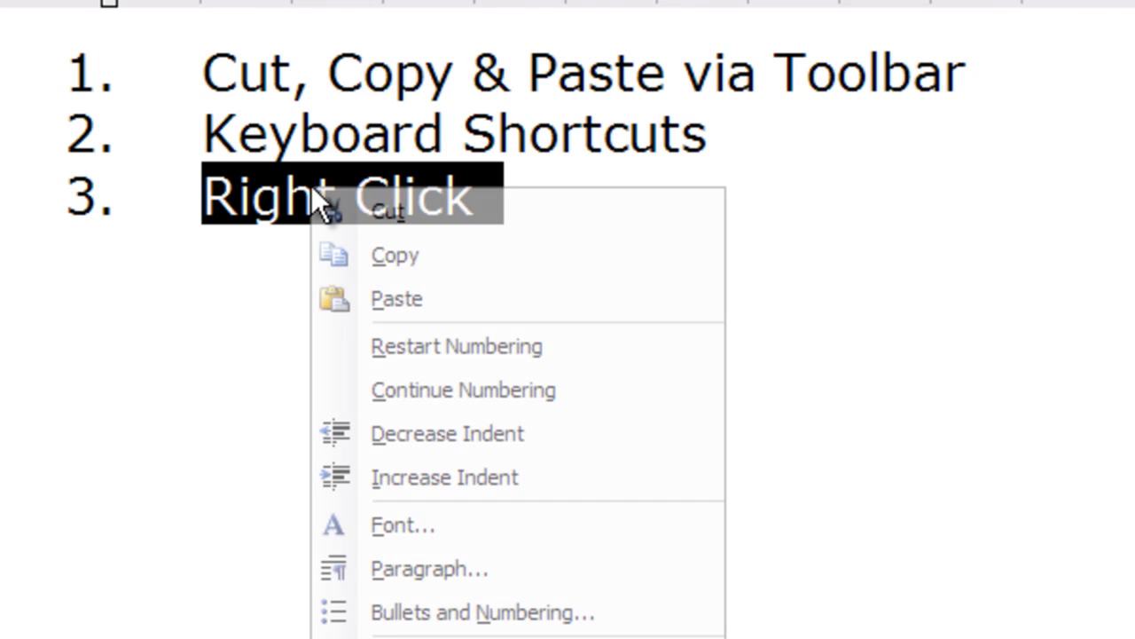